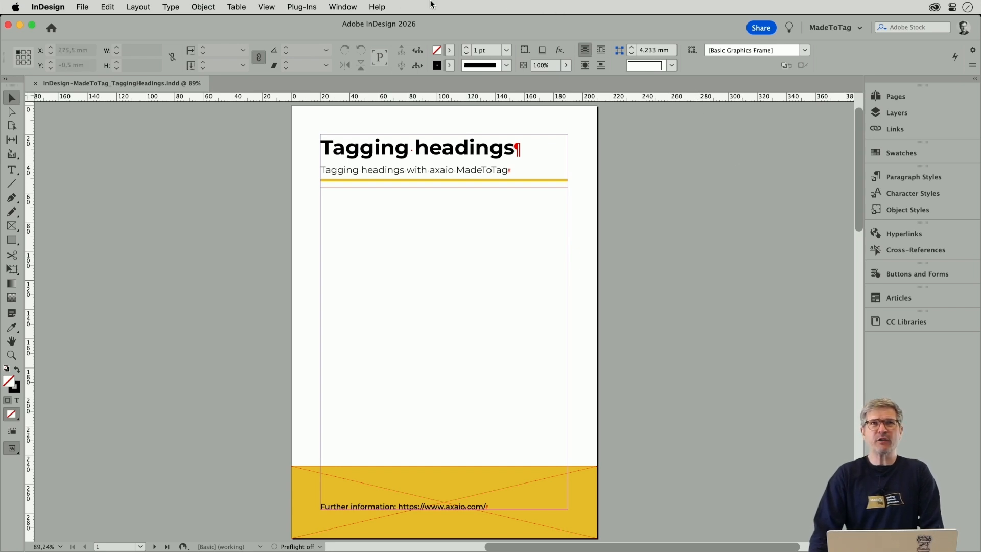
Show the MadeToTag panel and turn on highlighting of export tags by color
click(342, 7)
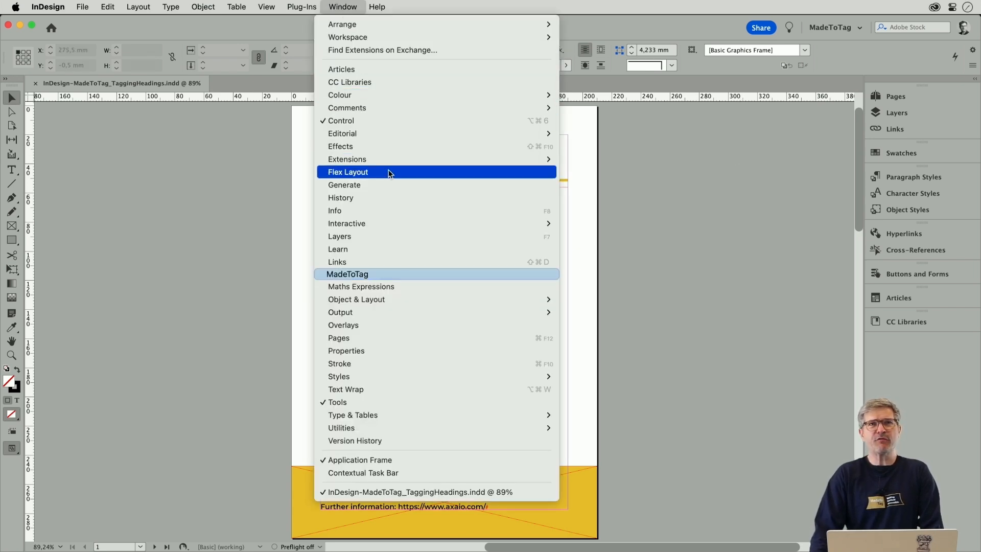
click(402, 274)
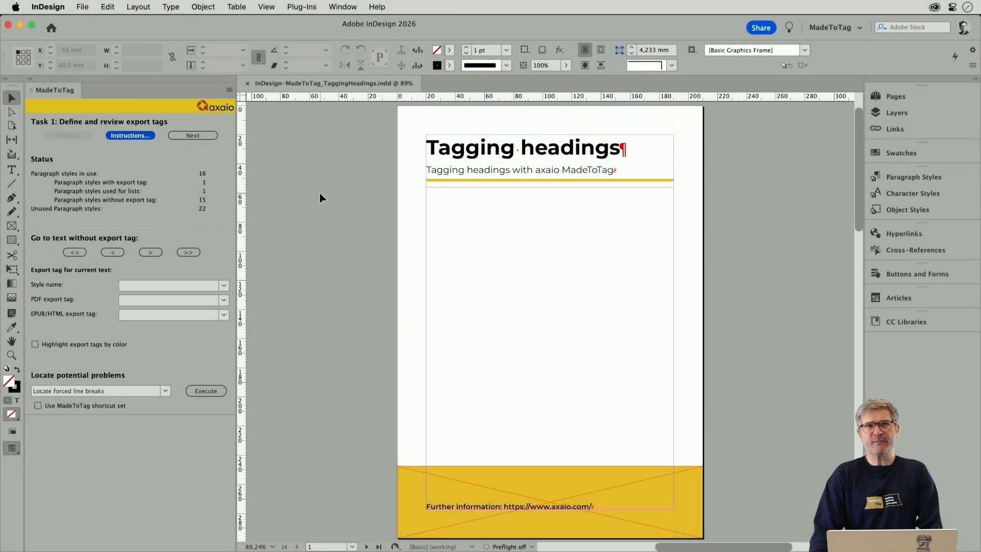
click(320, 194)
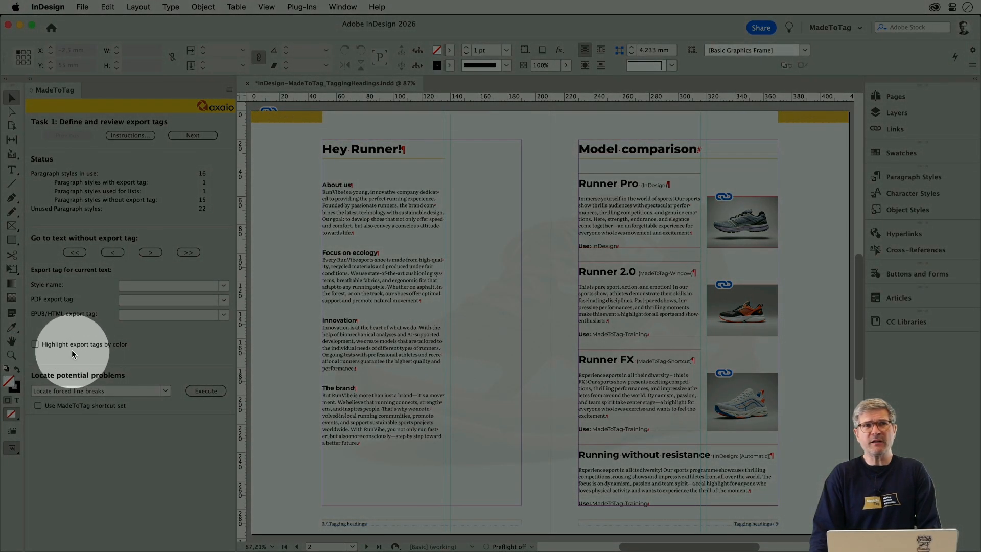
click(36, 345)
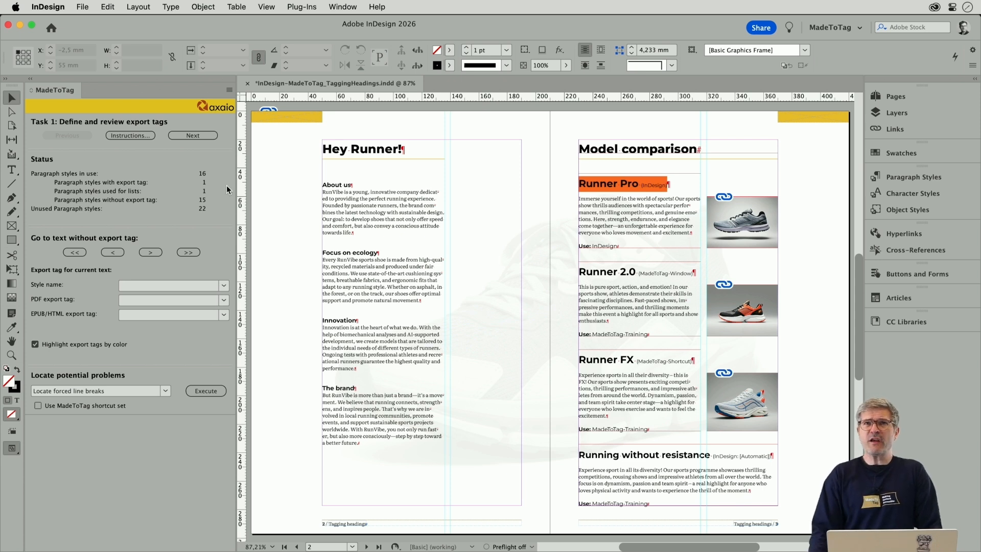
Check the PDF export tag of the "Runner Pro" heading in the export tagging options of its H2-InDesign paragraph style
double_click(612, 189)
triple_click(622, 189)
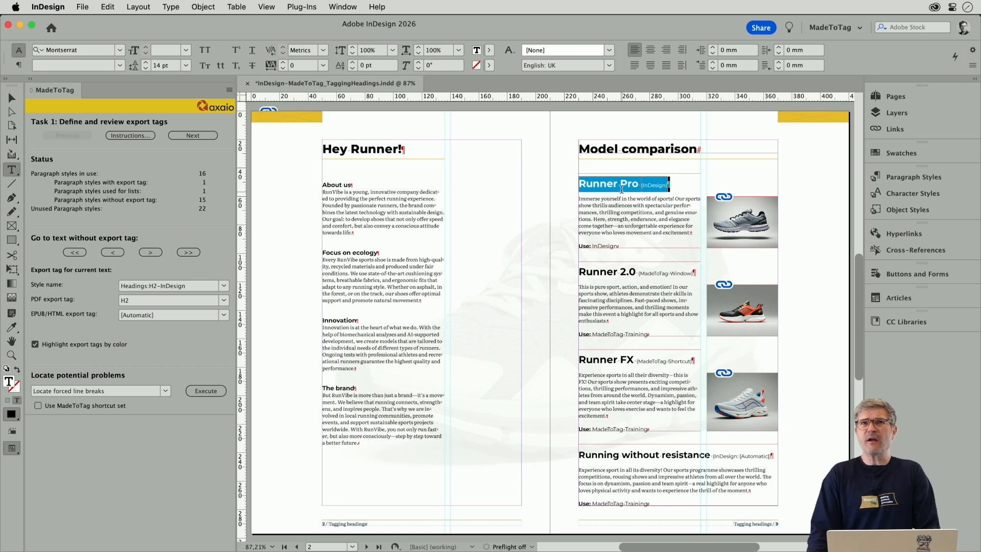
click(886, 177)
double_click(744, 330)
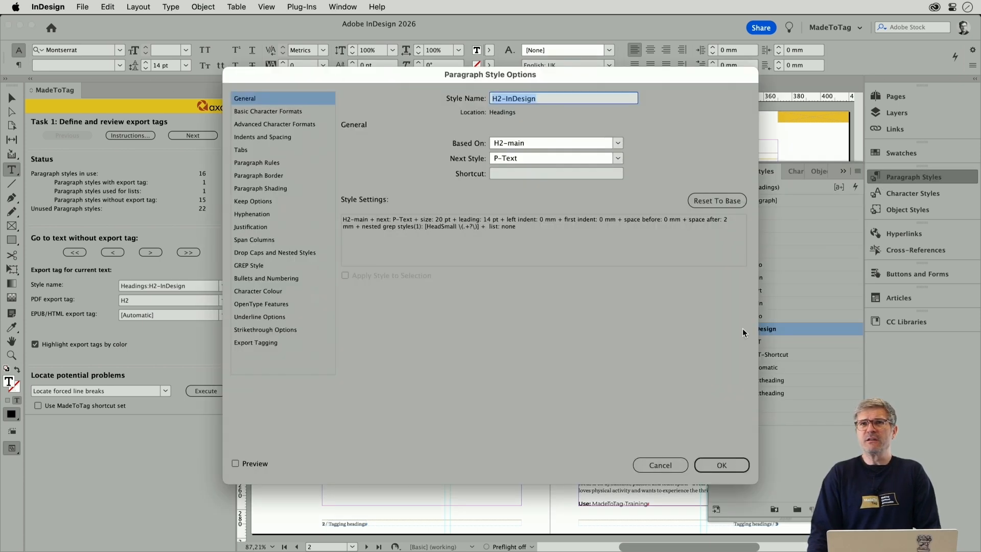
click(322, 347)
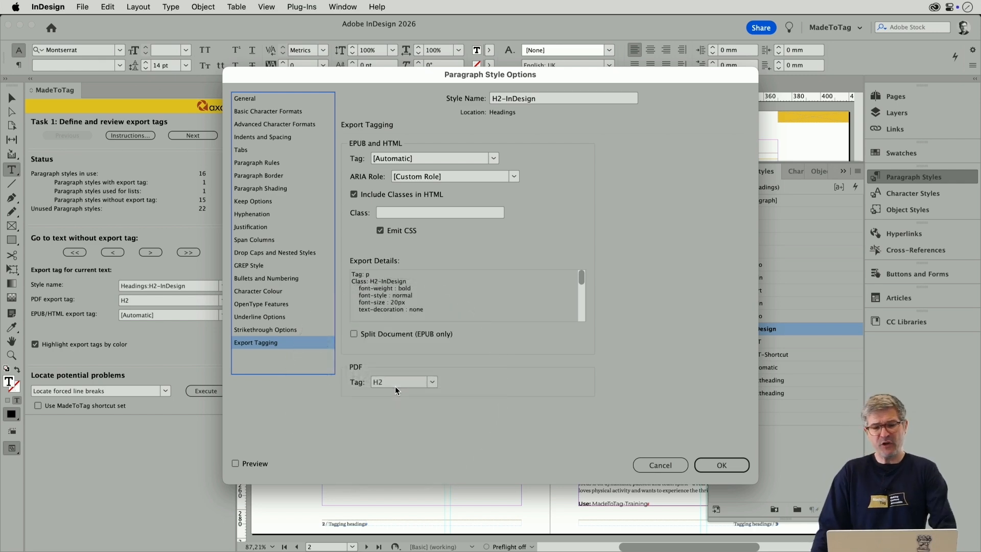
key(Return)
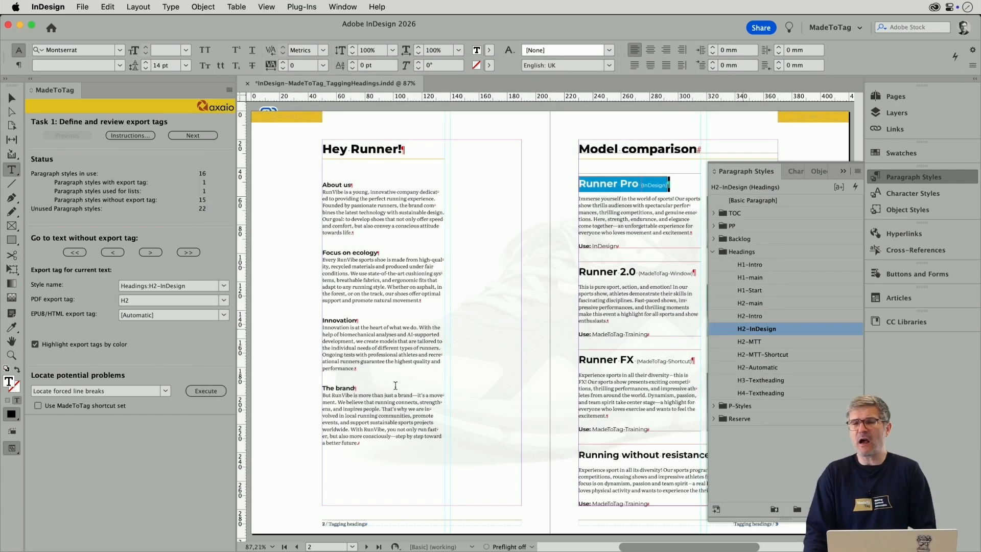
click(902, 178)
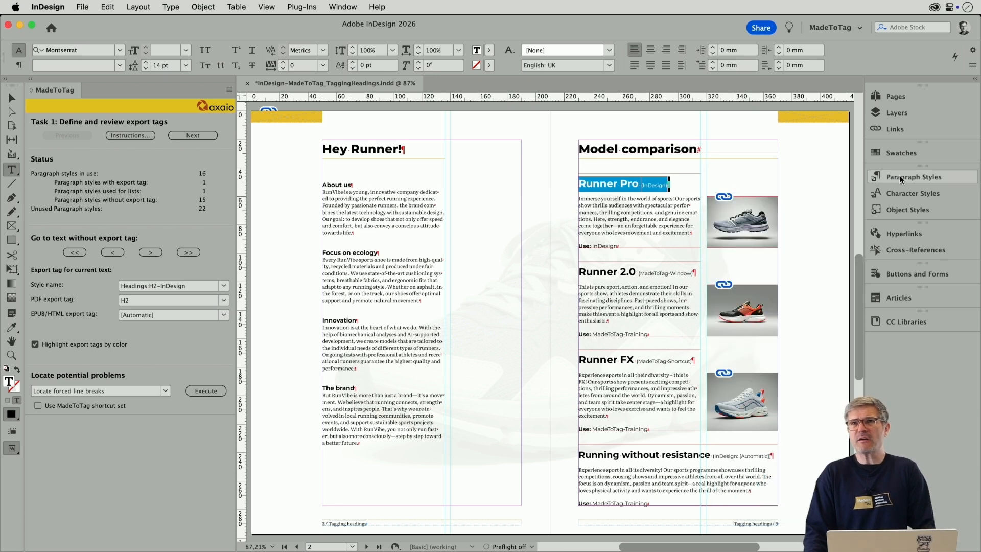
click(620, 182)
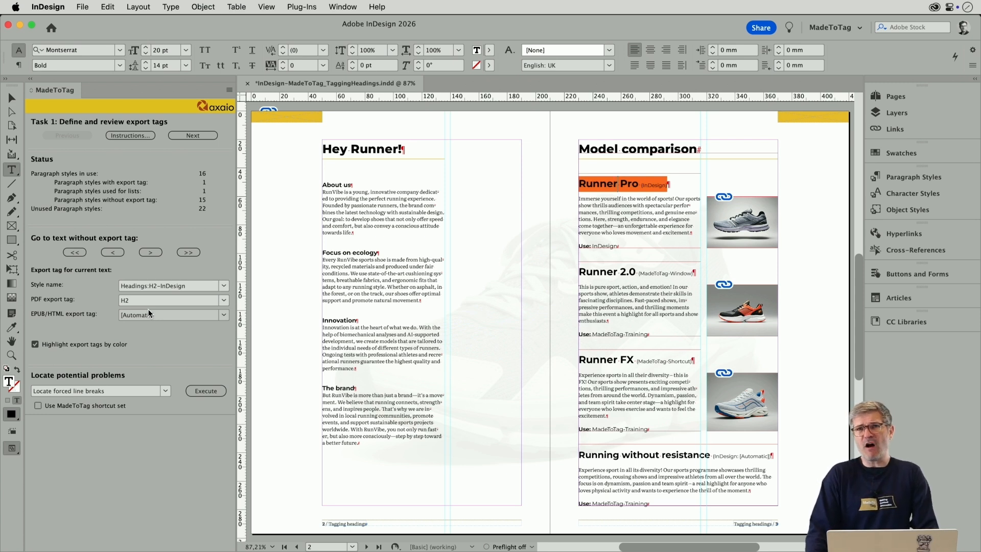
Set the PDF export tag of the "Runner 2.0" heading's paragraph style to H2
click(600, 267)
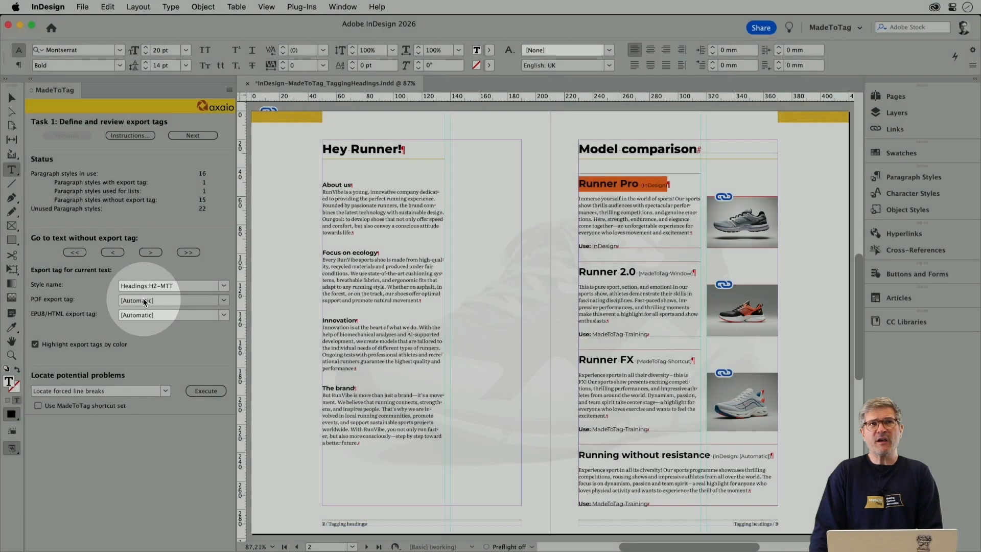
click(144, 301)
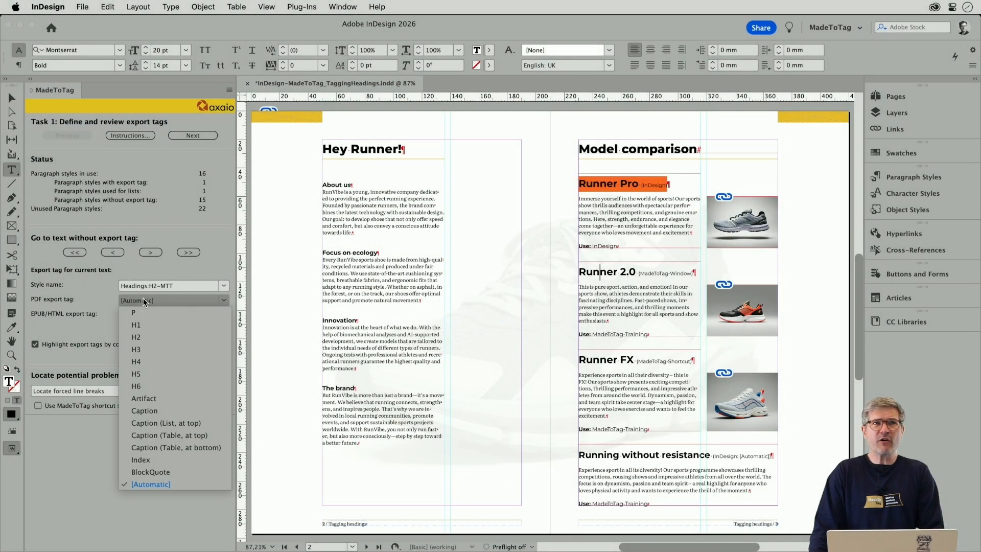
click(166, 338)
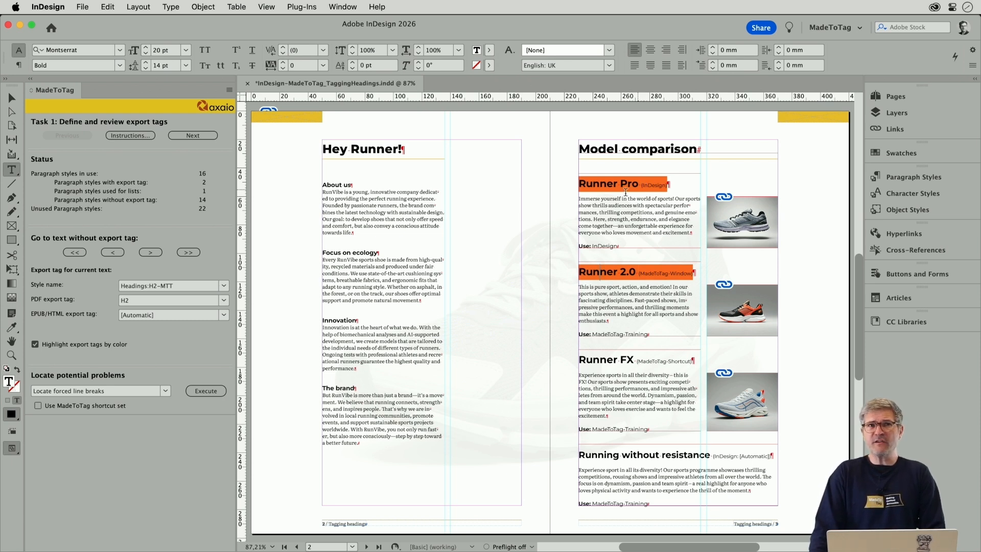
Enable the MadeToTag shortcut set and assign the H2 export tag to the "Runner FX" heading's style
click(50, 408)
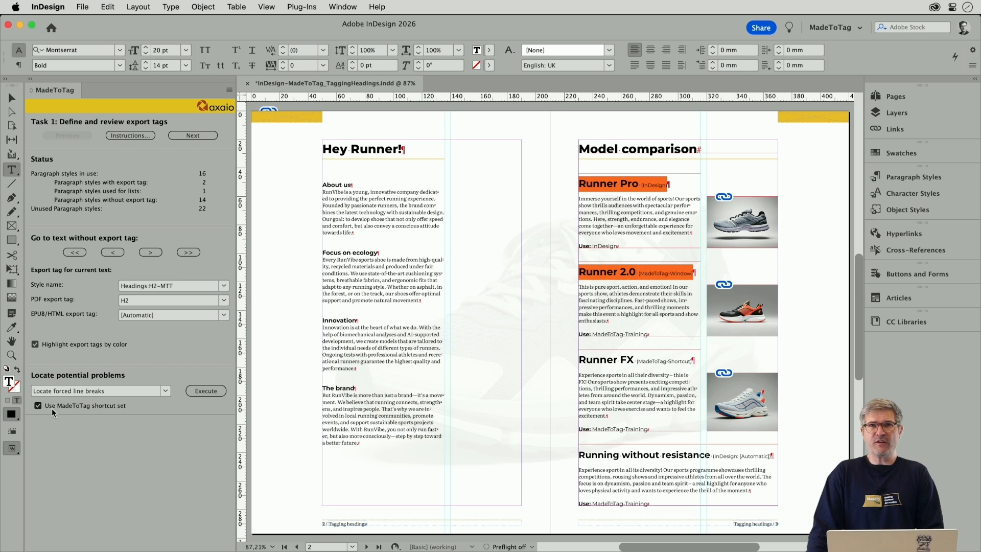
click(617, 358)
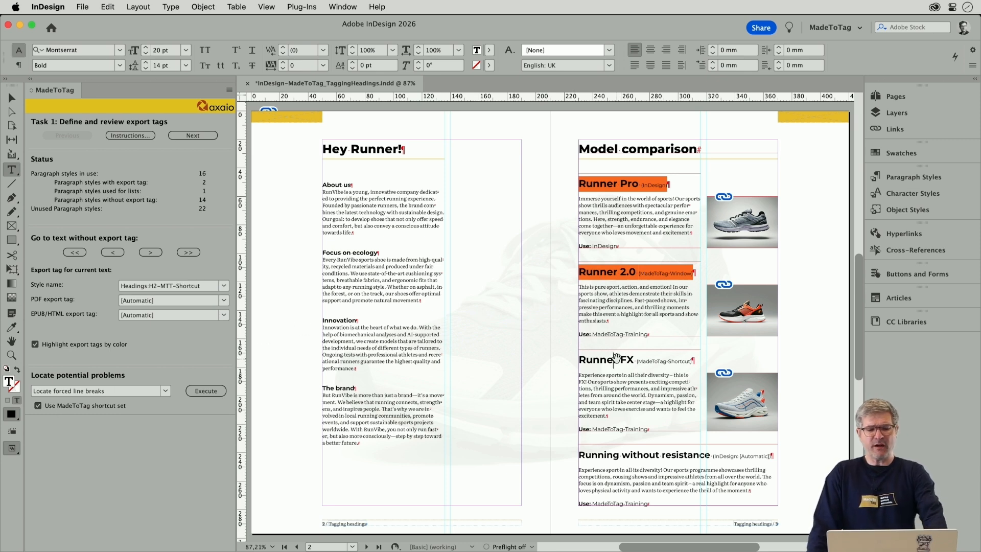
key(alt+2)
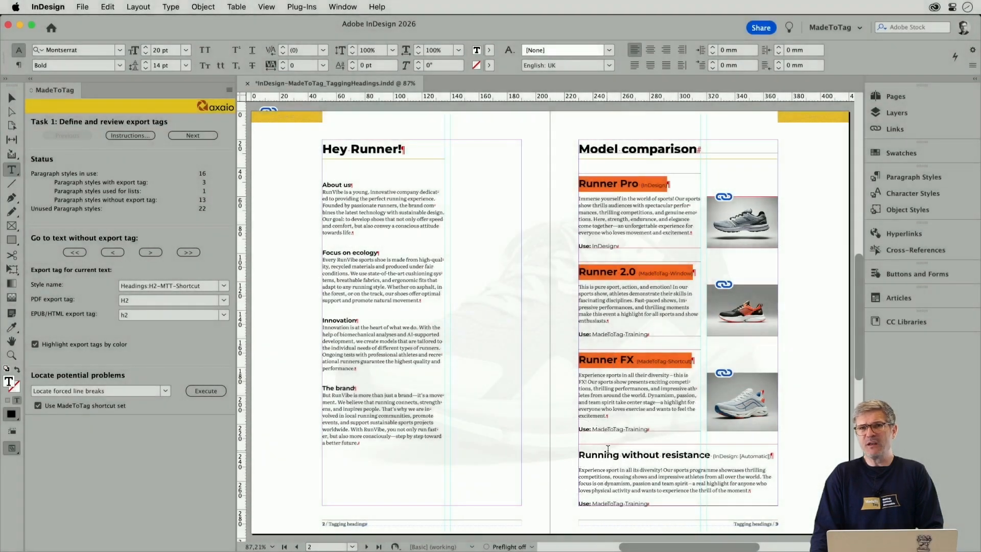
Assign export tag H1 to the "Hey Runner!" heading's style and H2 to the "About us" heading's style
click(608, 450)
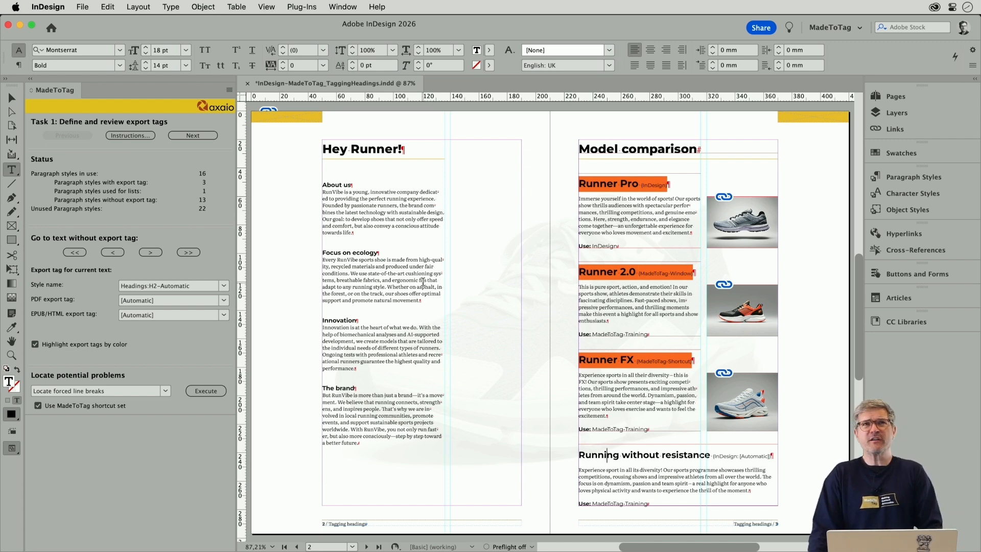
click(381, 148)
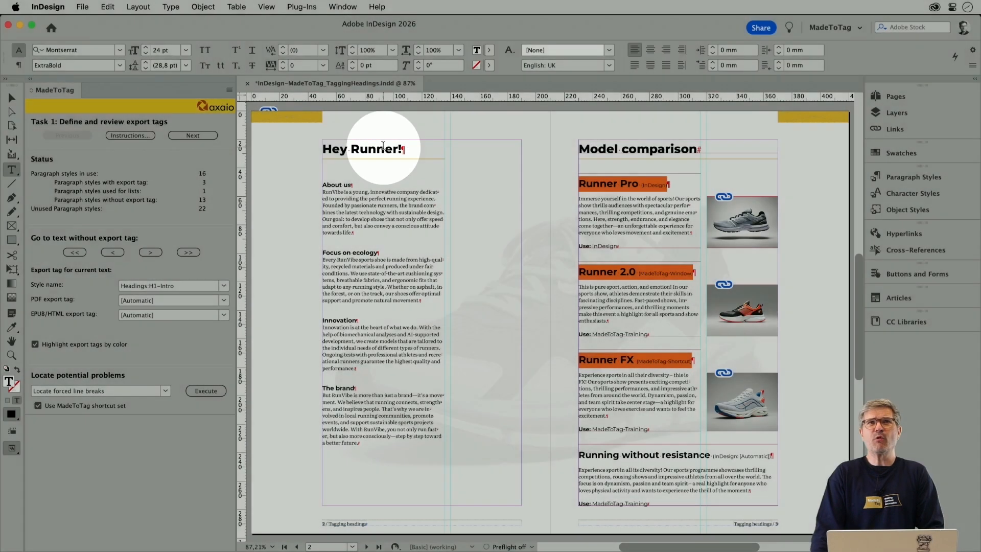
key(alt+1)
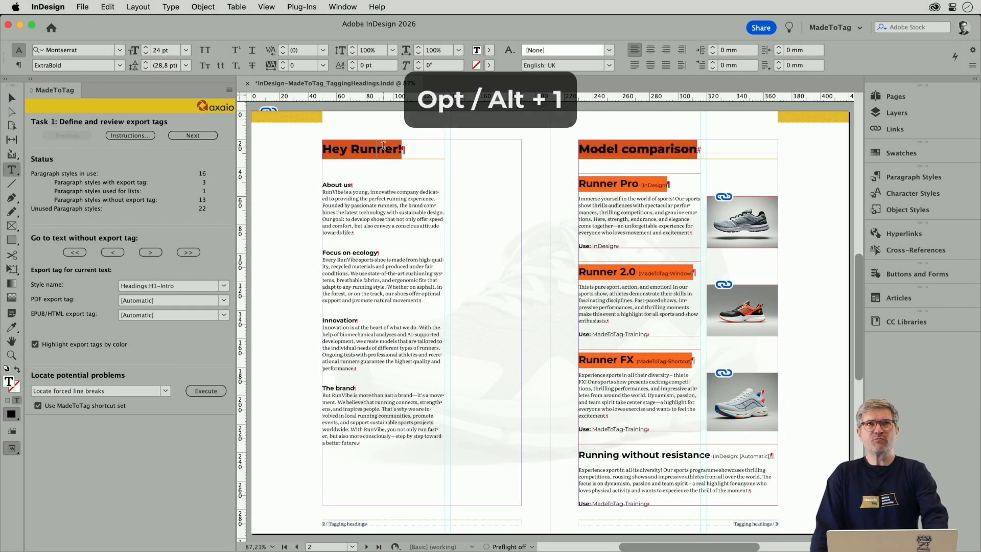
click(345, 148)
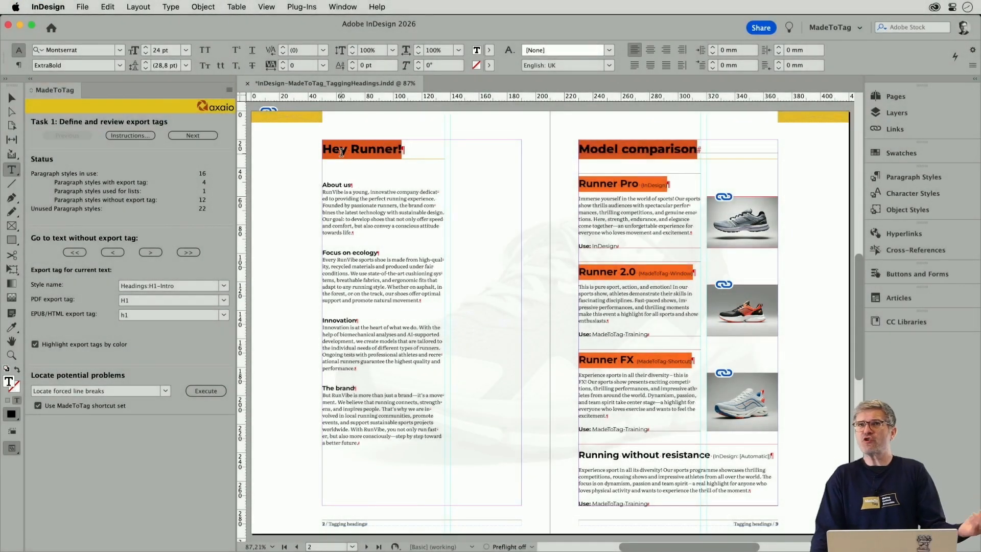
click(347, 184)
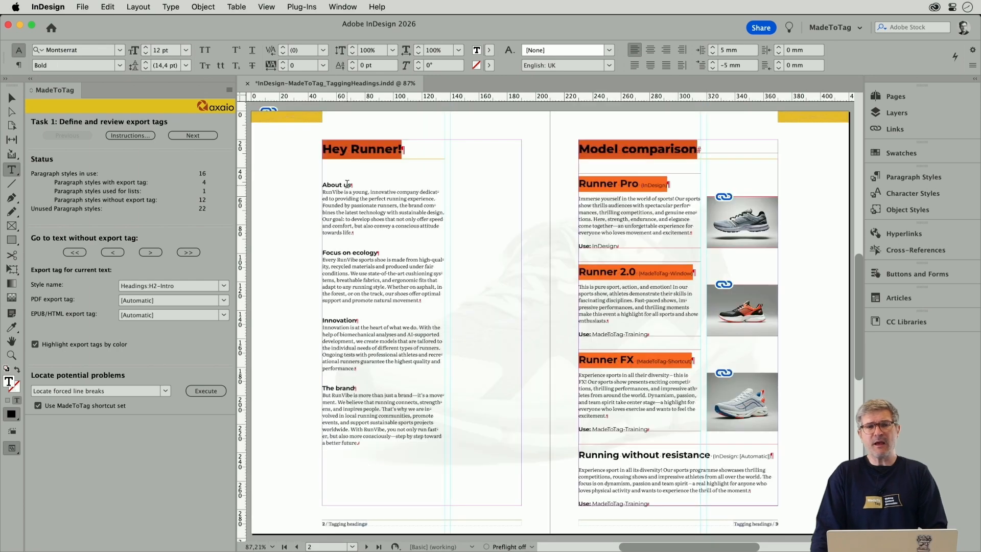
key(alt+2)
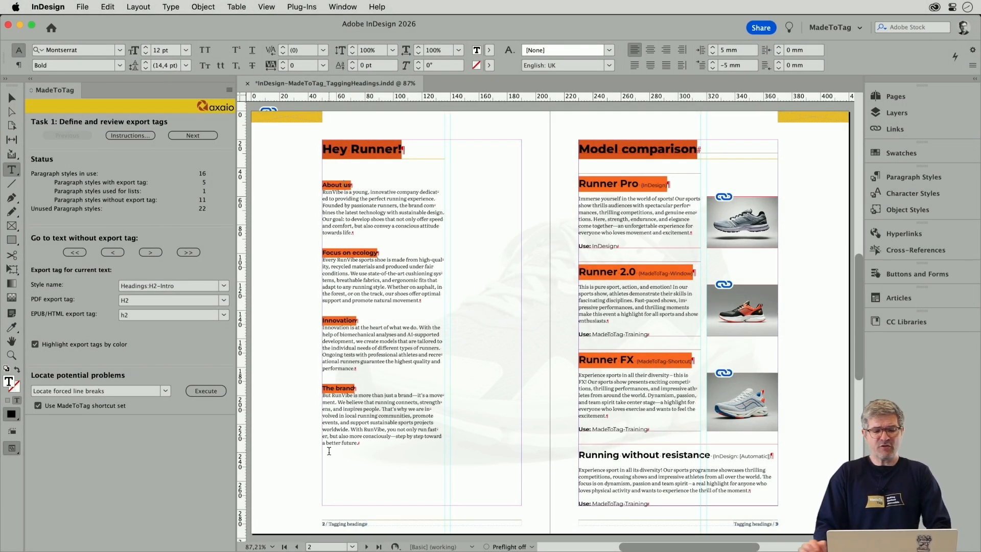
On page 4, assign export tag H1 to the "Runner knowledge" heading's style and H2 to the "Prior knowledge" heading's style
key(alt+Page_Down)
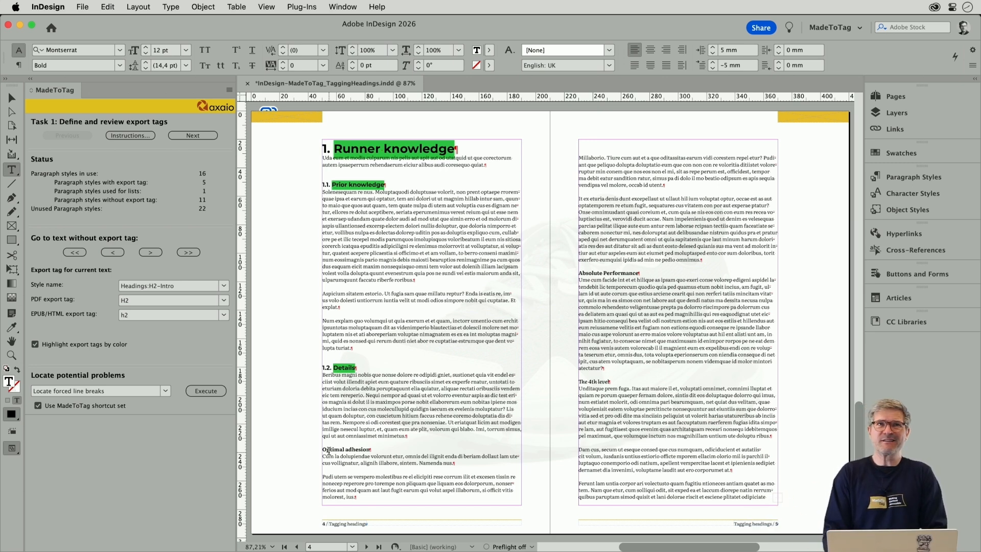
click(369, 150)
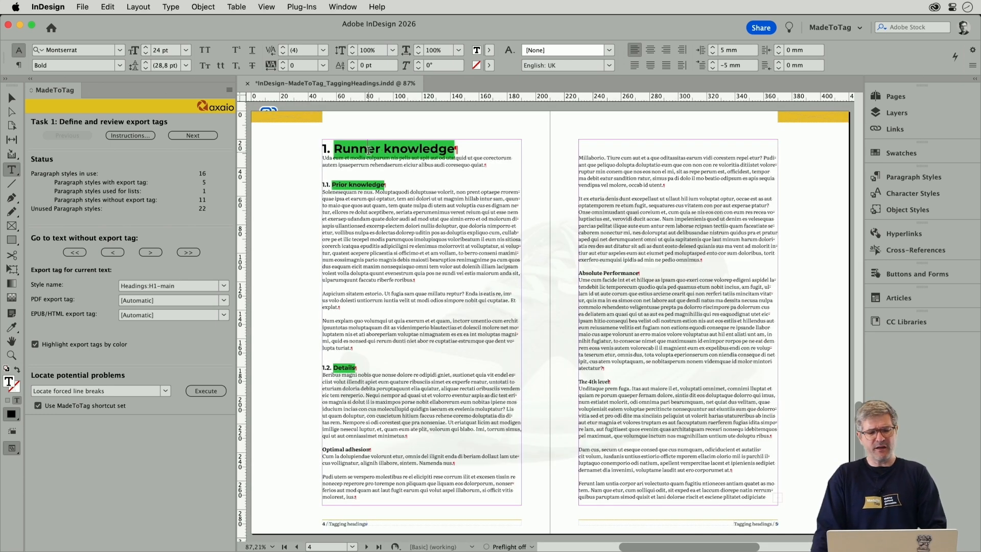
key(alt+1)
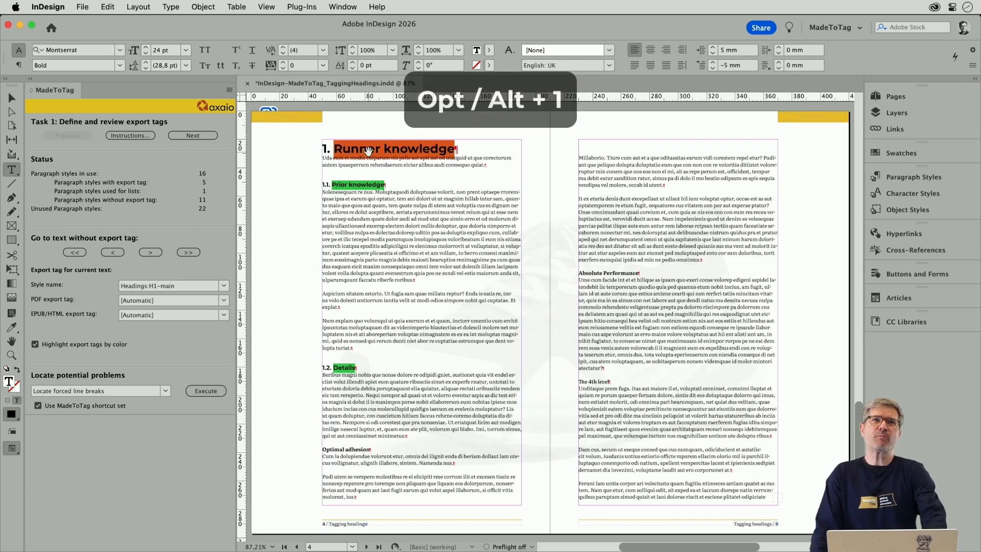
click(369, 183)
key(alt+2)
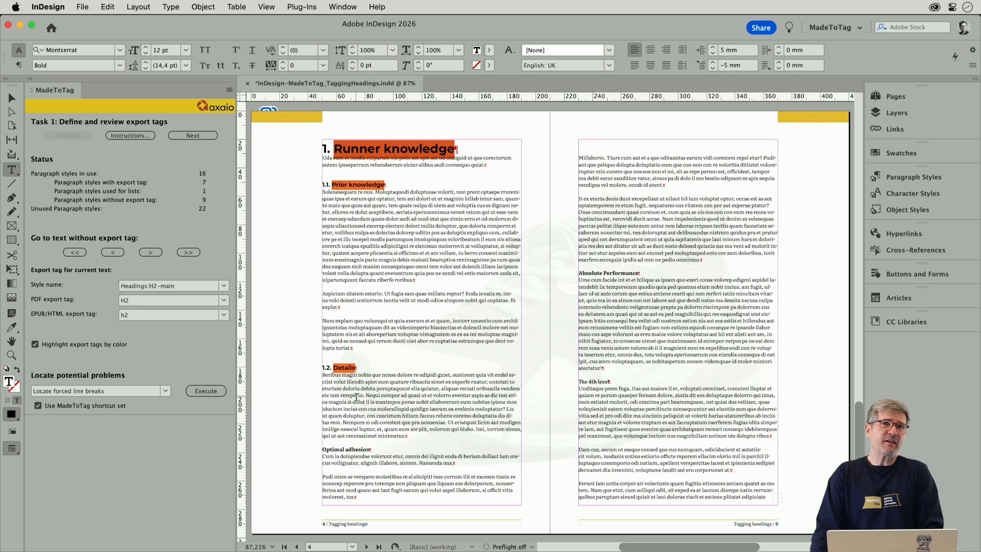
Assign export tag H3 to the "Optimal adhesion" heading's style and H4 to the "The 4th level" heading's style
click(366, 449)
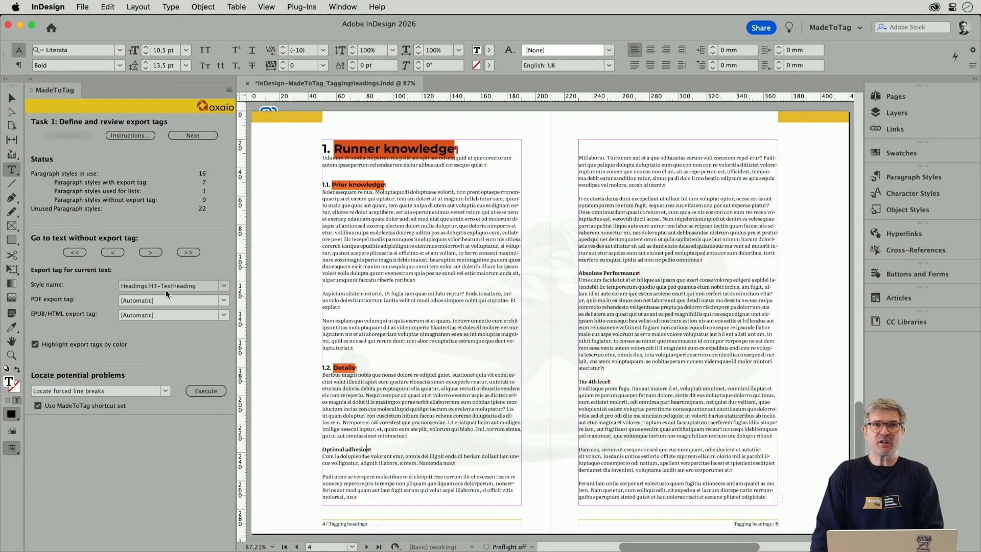
key(alt+3)
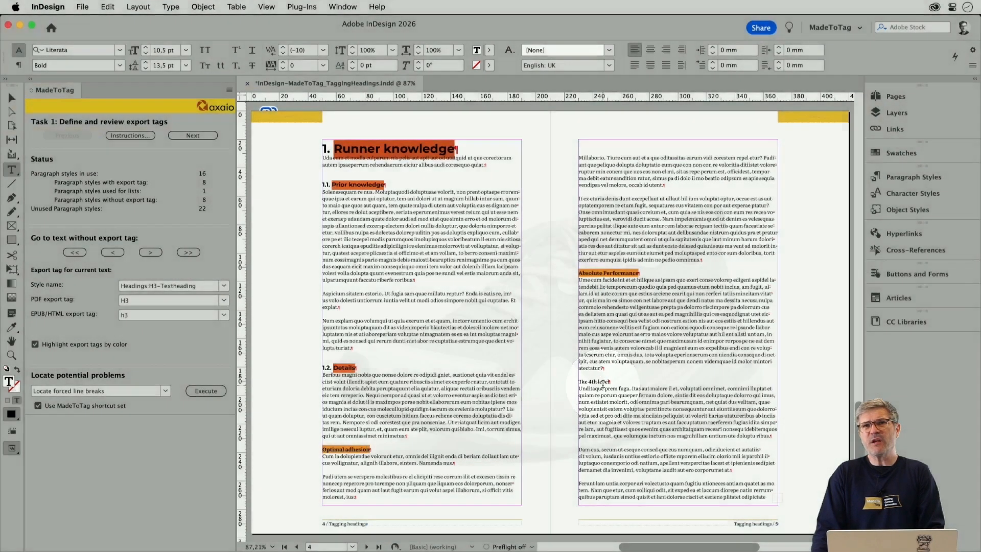
click(602, 382)
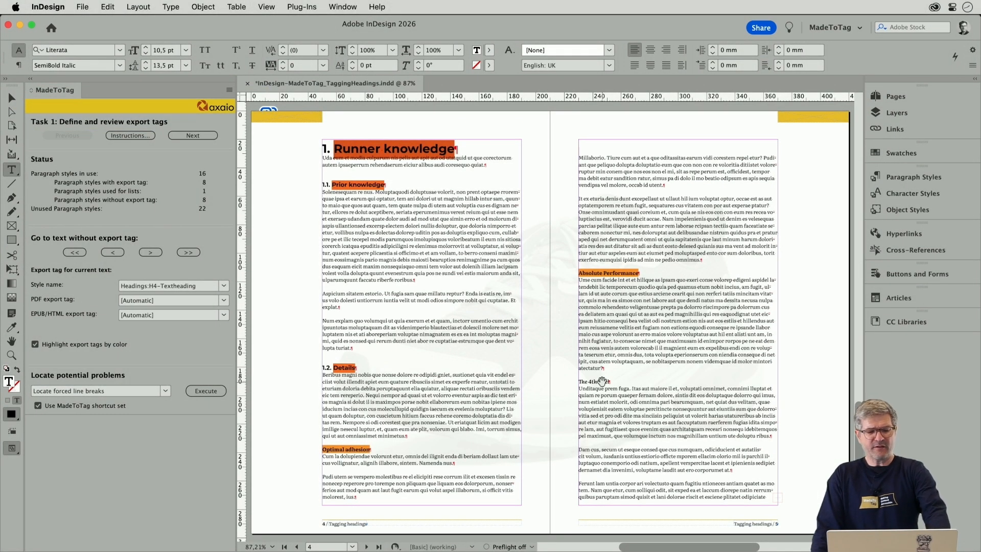
key(alt+4)
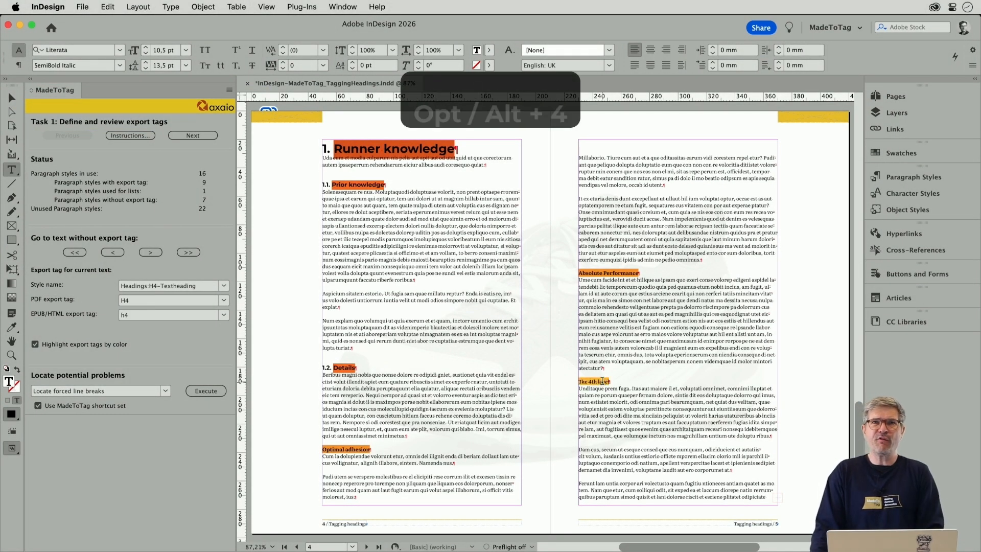